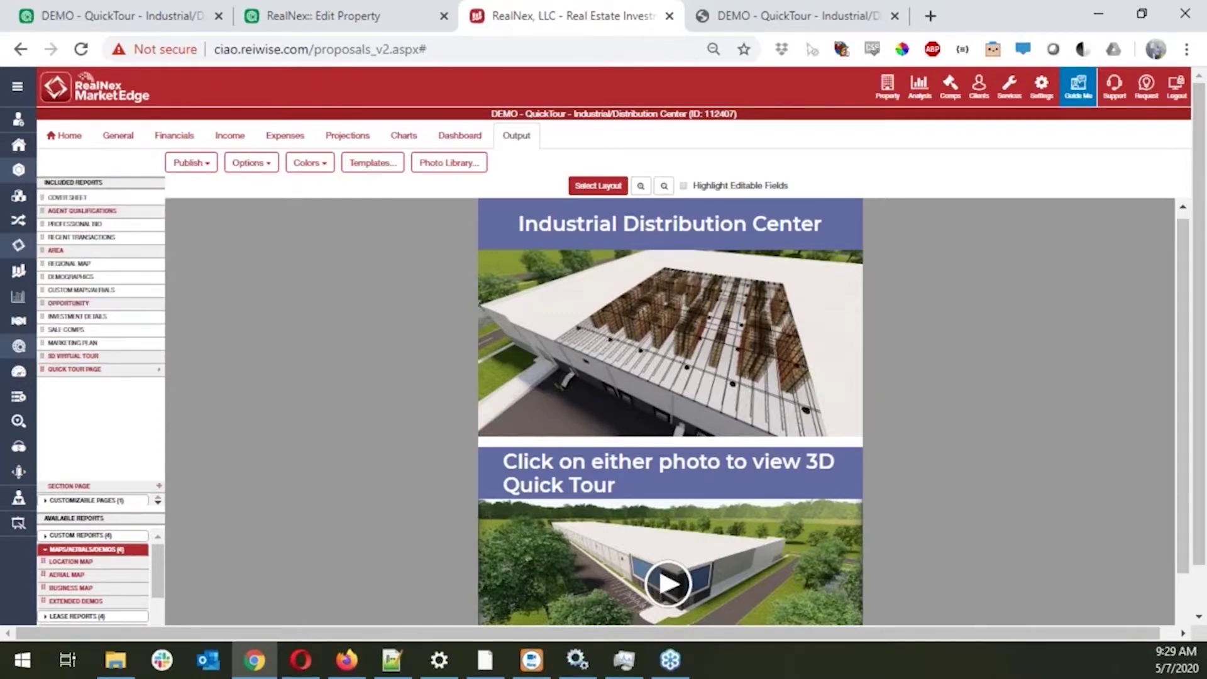
- On the Cover Sheet, link the small video photo to the 3D Quick Tour URL and save
{"action": "left_click", "coordinate": [68, 197]}
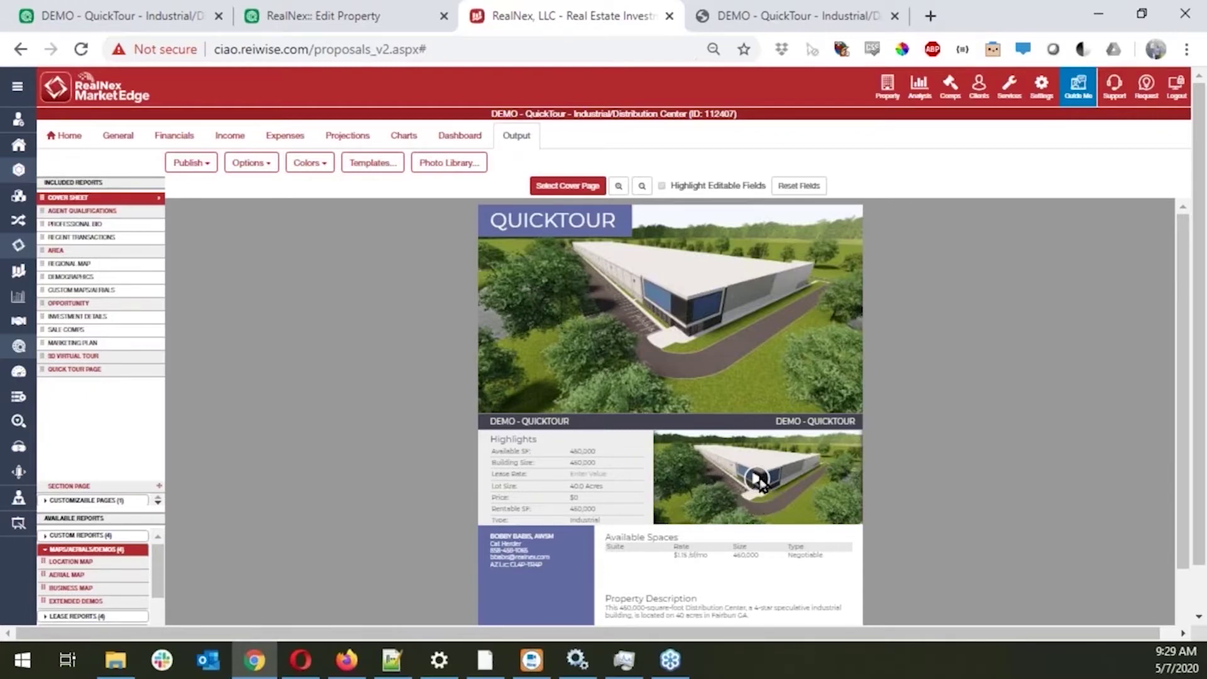
{"action": "left_click", "coordinate": [796, 477]}
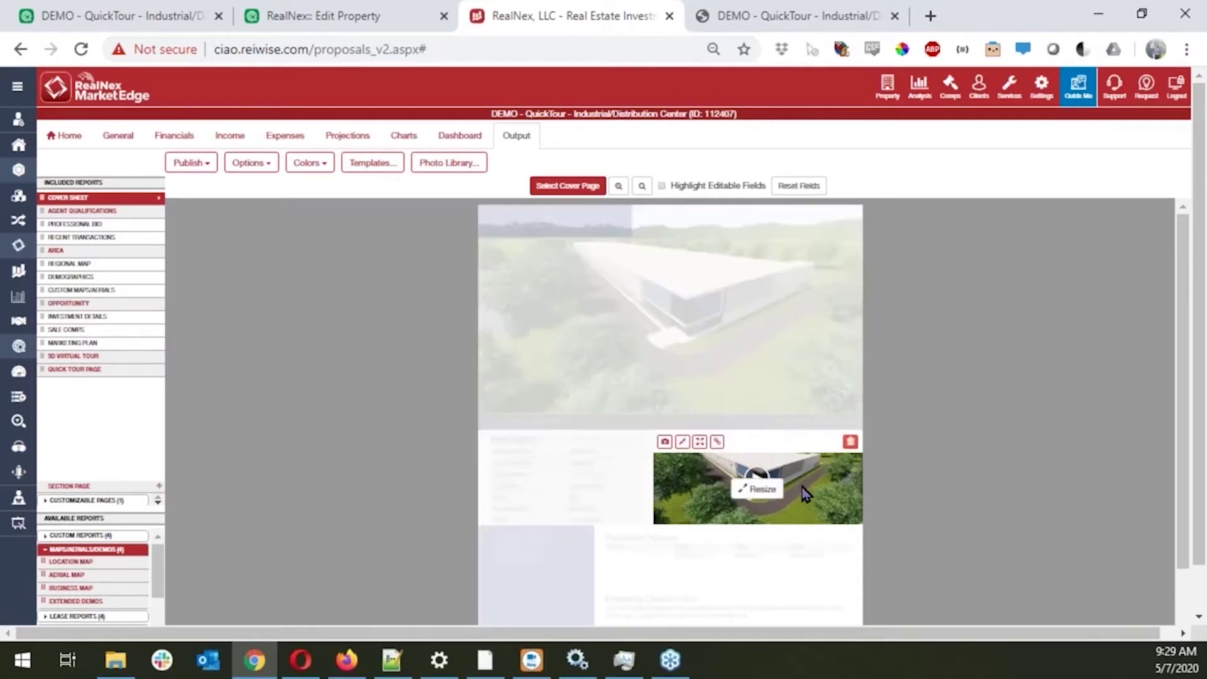
{"action": "mouse_move", "coordinate": [100, 371]}
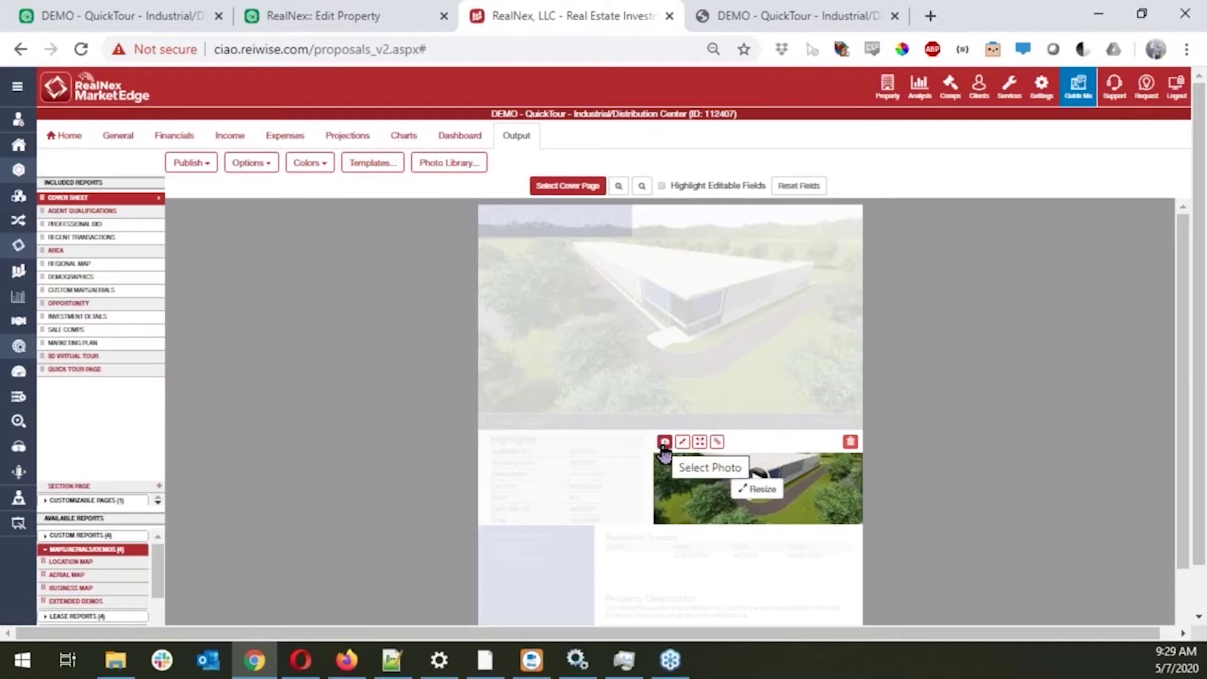
{"action": "left_click", "coordinate": [718, 443]}
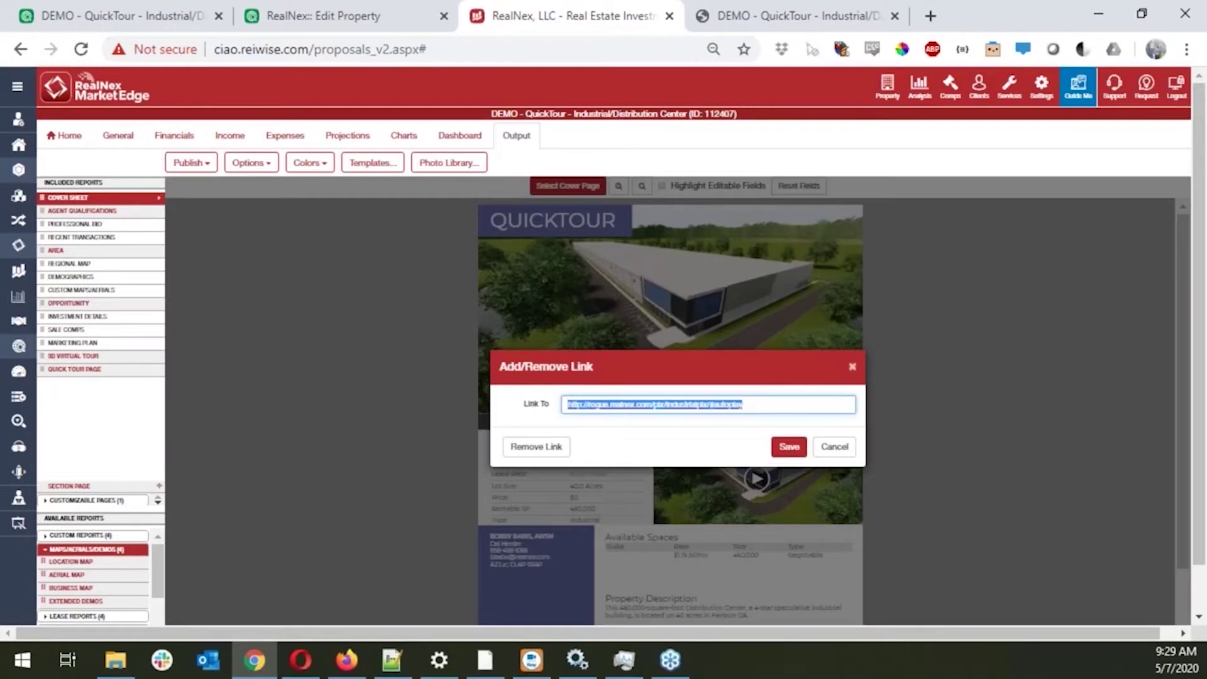
{"action": "left_click", "coordinate": [764, 402]}
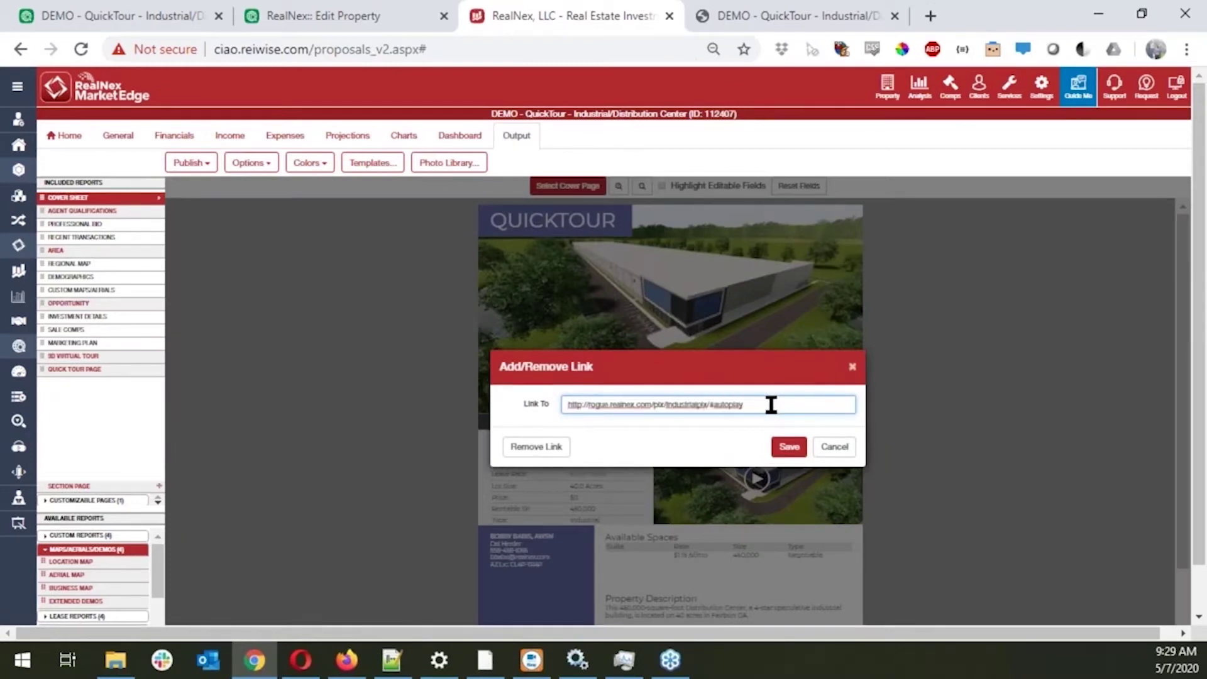
{"action": "left_click", "coordinate": [790, 447]}
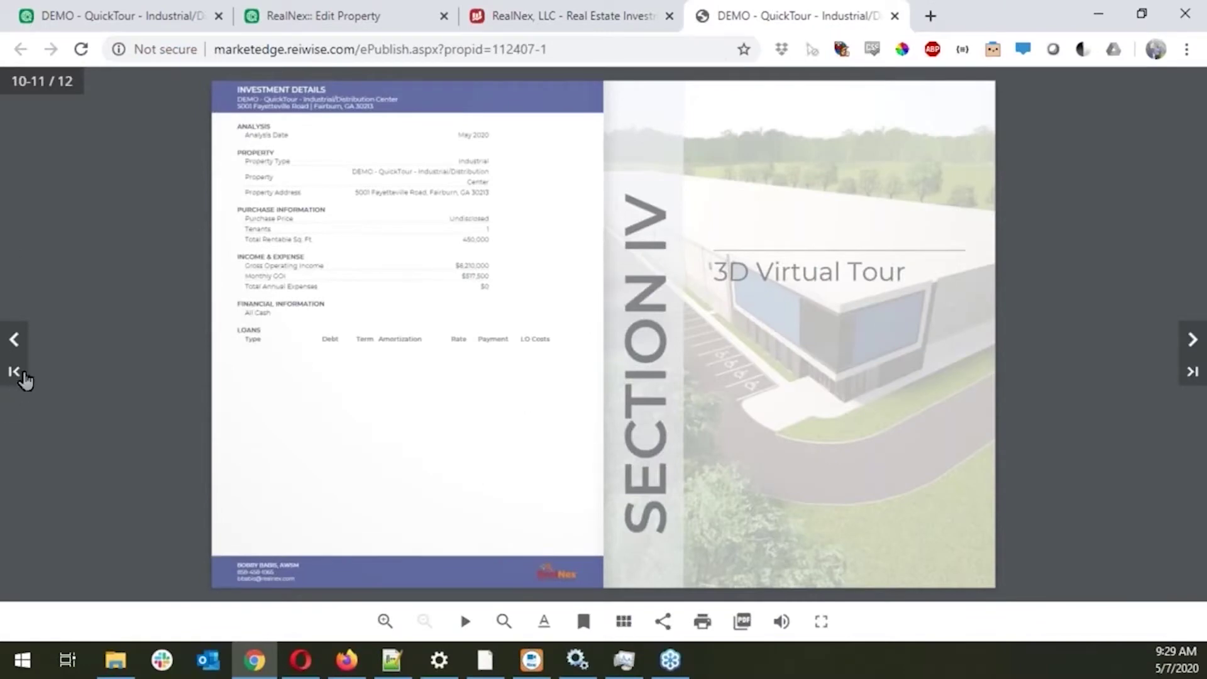
- From flipbook page 1, launch the 3D tour via the video photo, view Entrance 02, then close it
{"action": "left_click", "coordinate": [25, 377]}
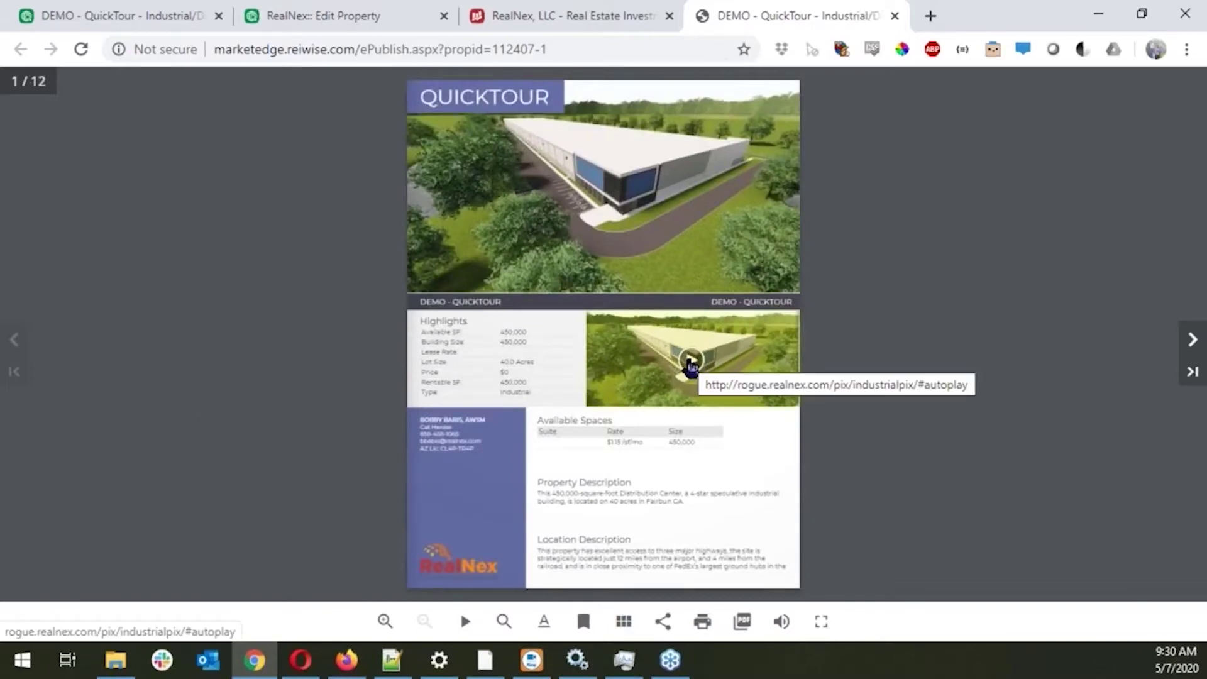
{"action": "left_click", "coordinate": [690, 364]}
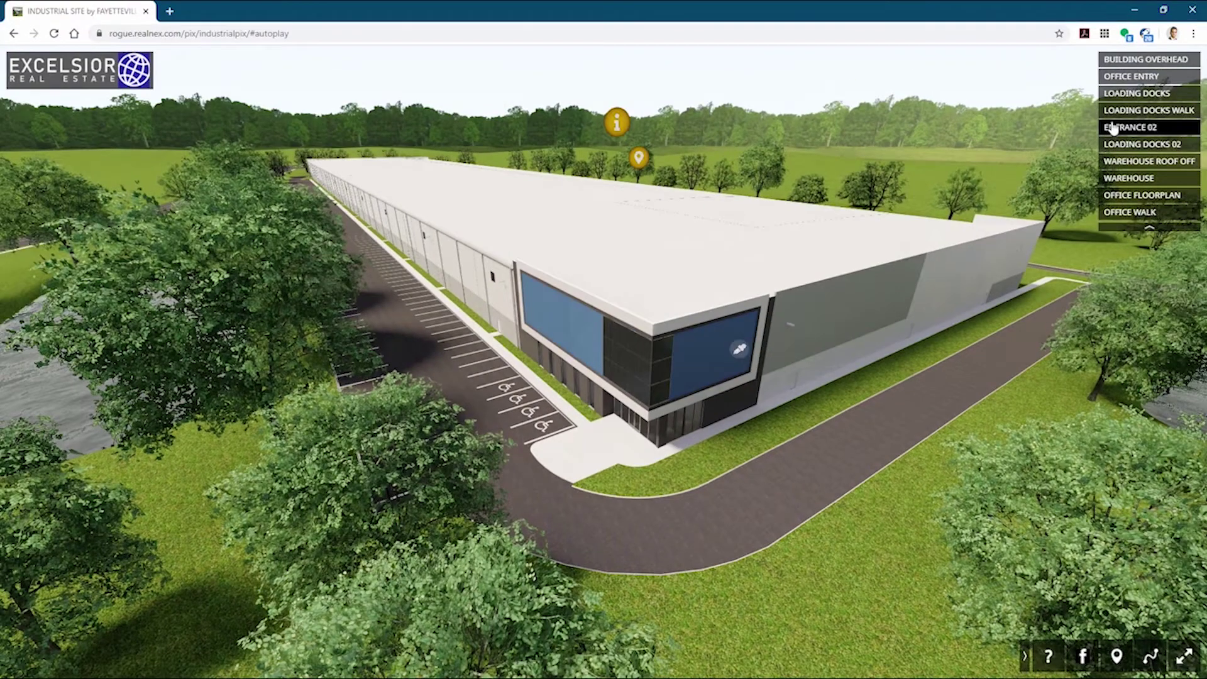
{"action": "left_click", "coordinate": [1117, 132]}
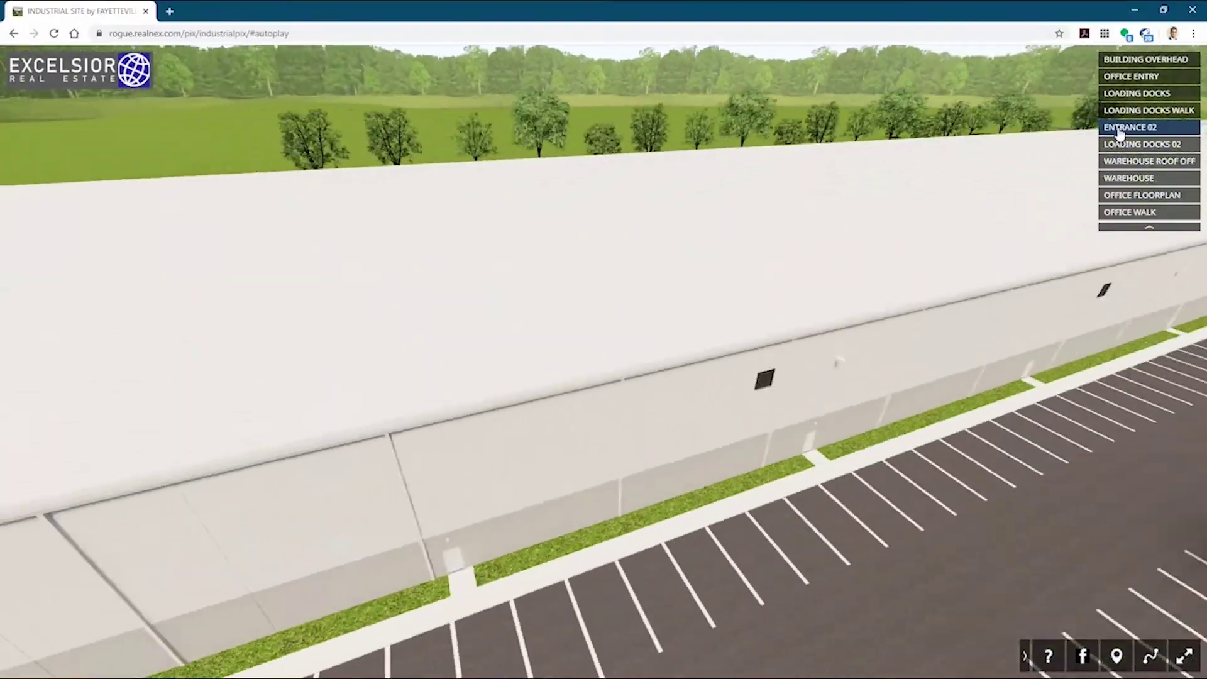
{"action": "left_click", "coordinate": [929, 21]}
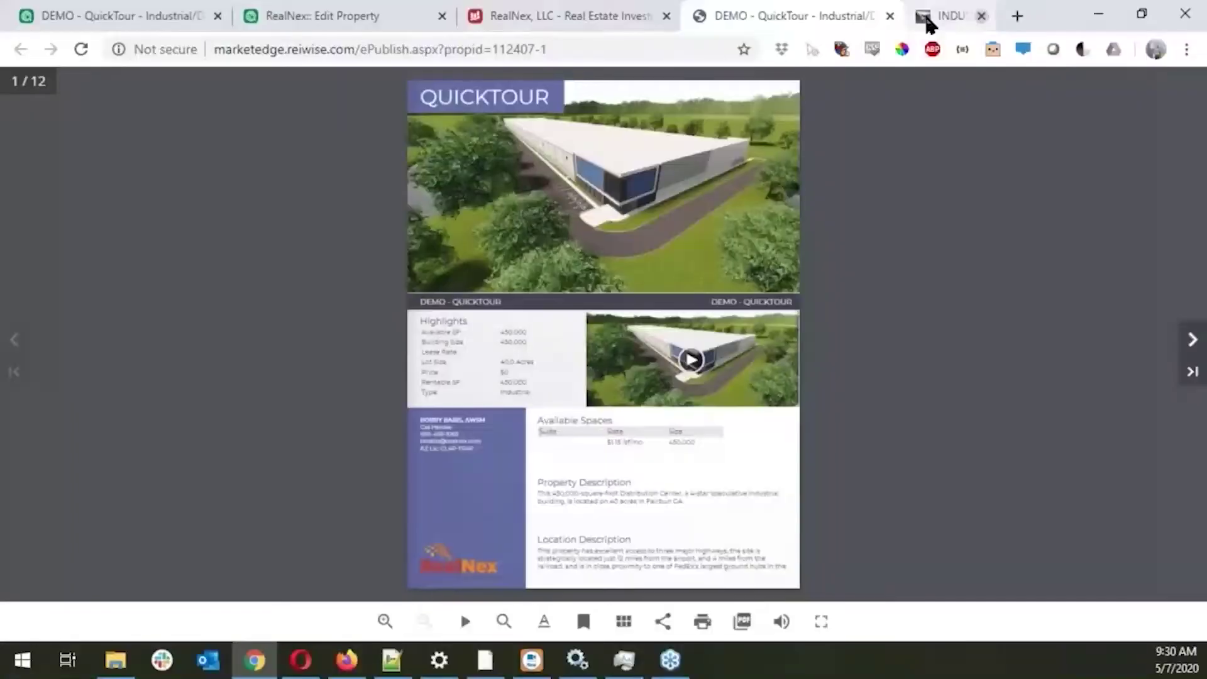
- Back in the report editor, preview the Quick Tour page and the 3D Virtual Tour section page
{"action": "left_click", "coordinate": [579, 13]}
{"action": "left_click", "coordinate": [209, 166]}
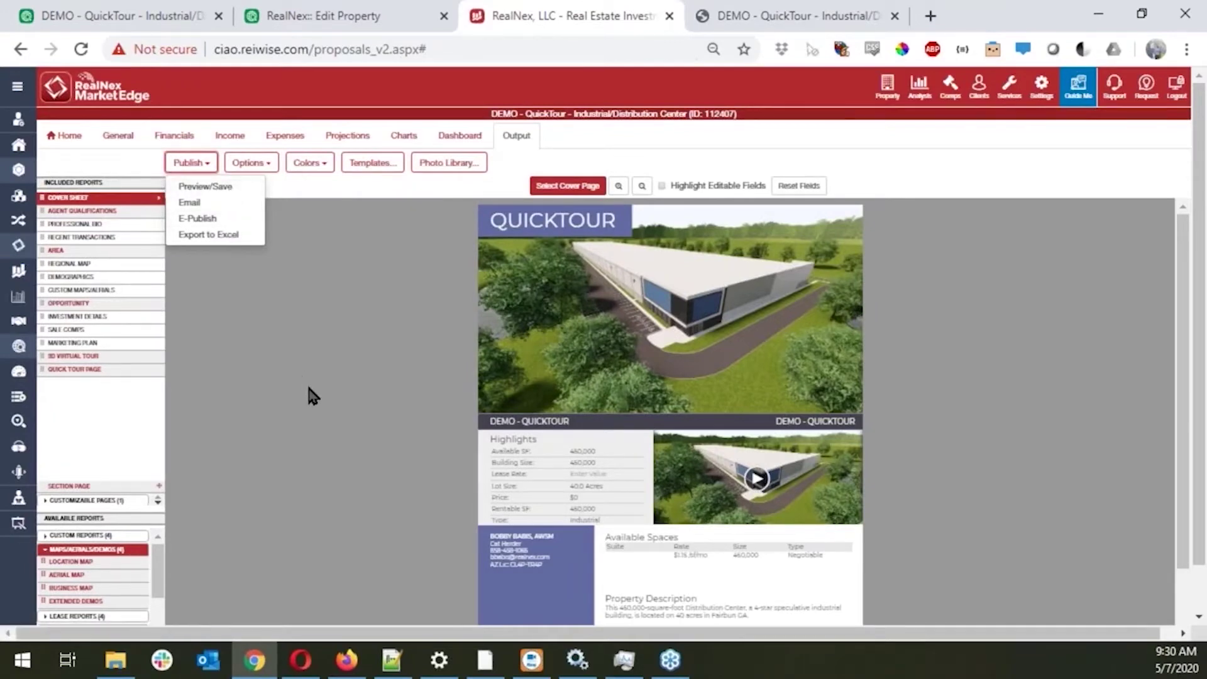
{"action": "left_click", "coordinate": [97, 370]}
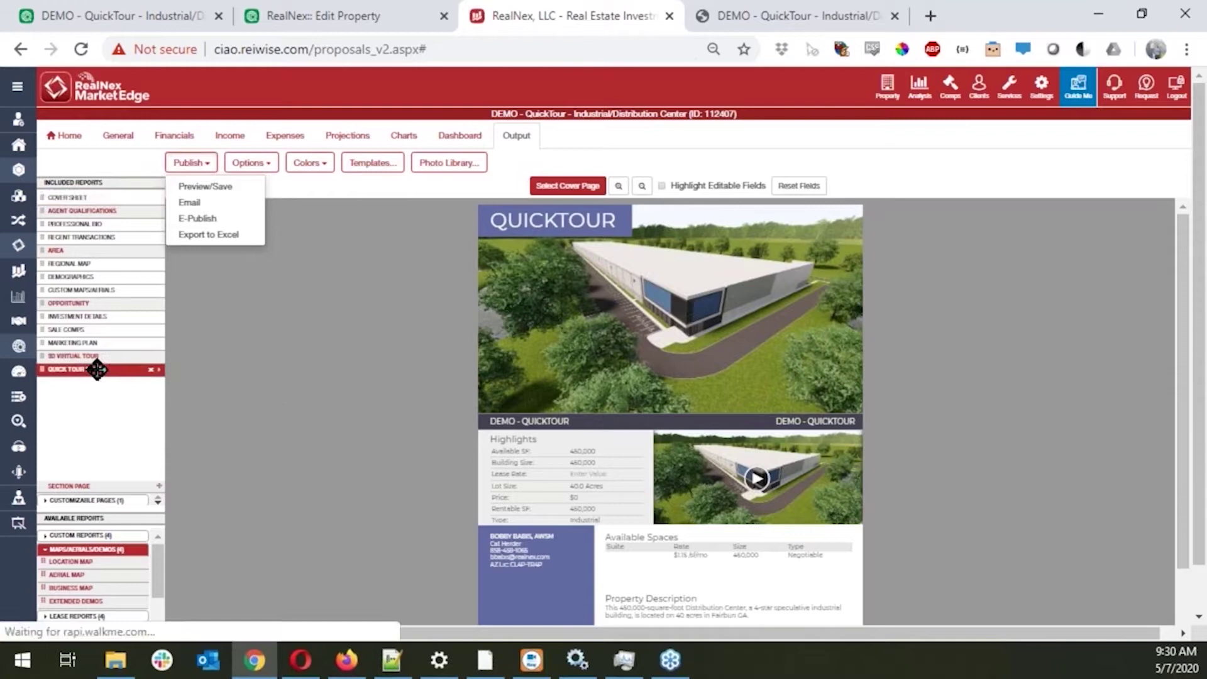
{"action": "left_click", "coordinate": [100, 356]}
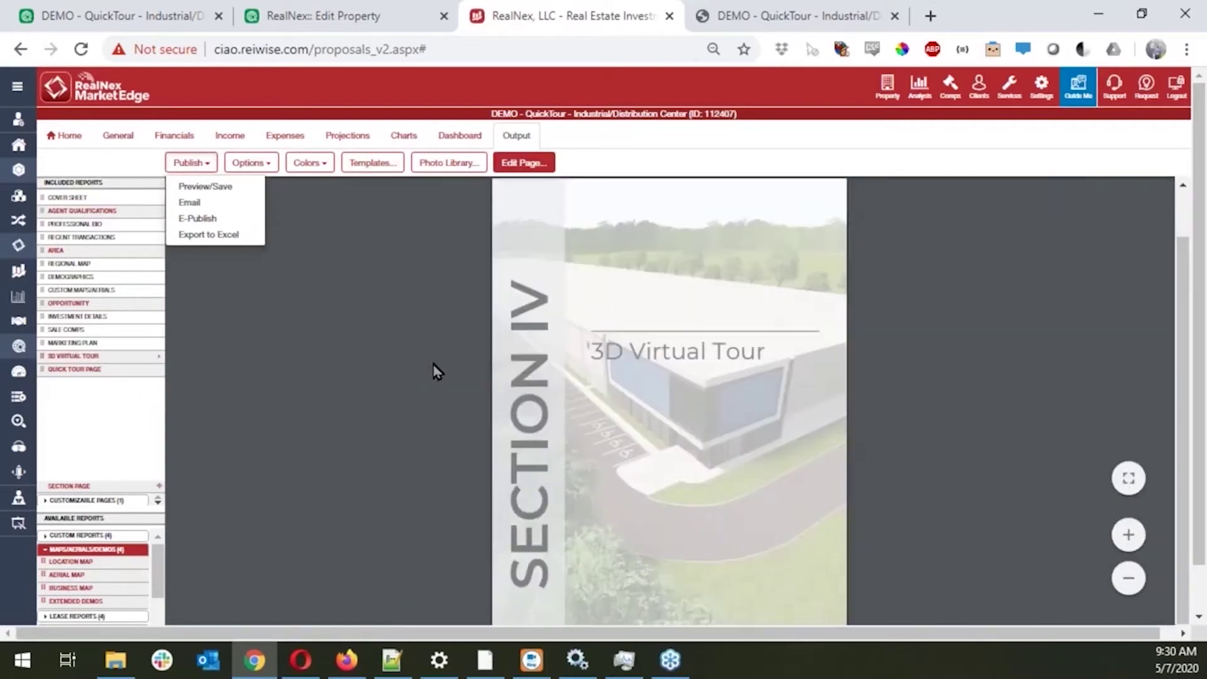
{"action": "left_click", "coordinate": [80, 368]}
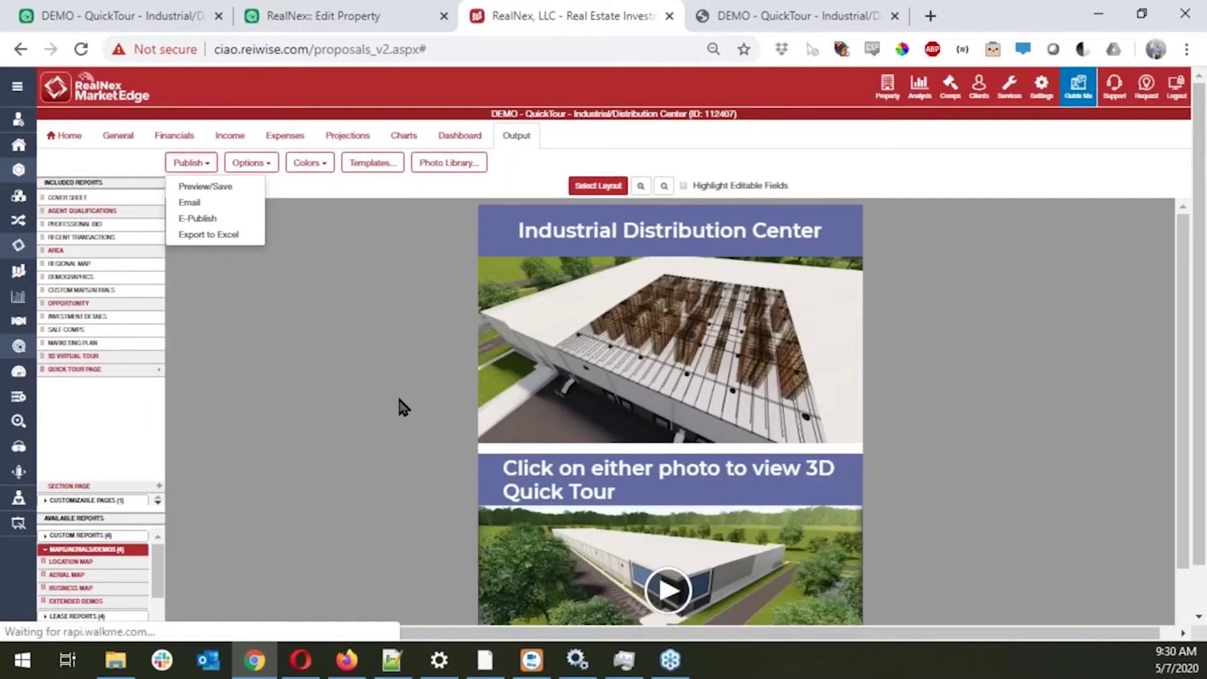
{"action": "scroll", "coordinate": [424, 344], "scroll_direction": "down", "scroll_amount": 1}
{"action": "scroll", "coordinate": [426, 350], "scroll_direction": "up", "scroll_amount": 1}
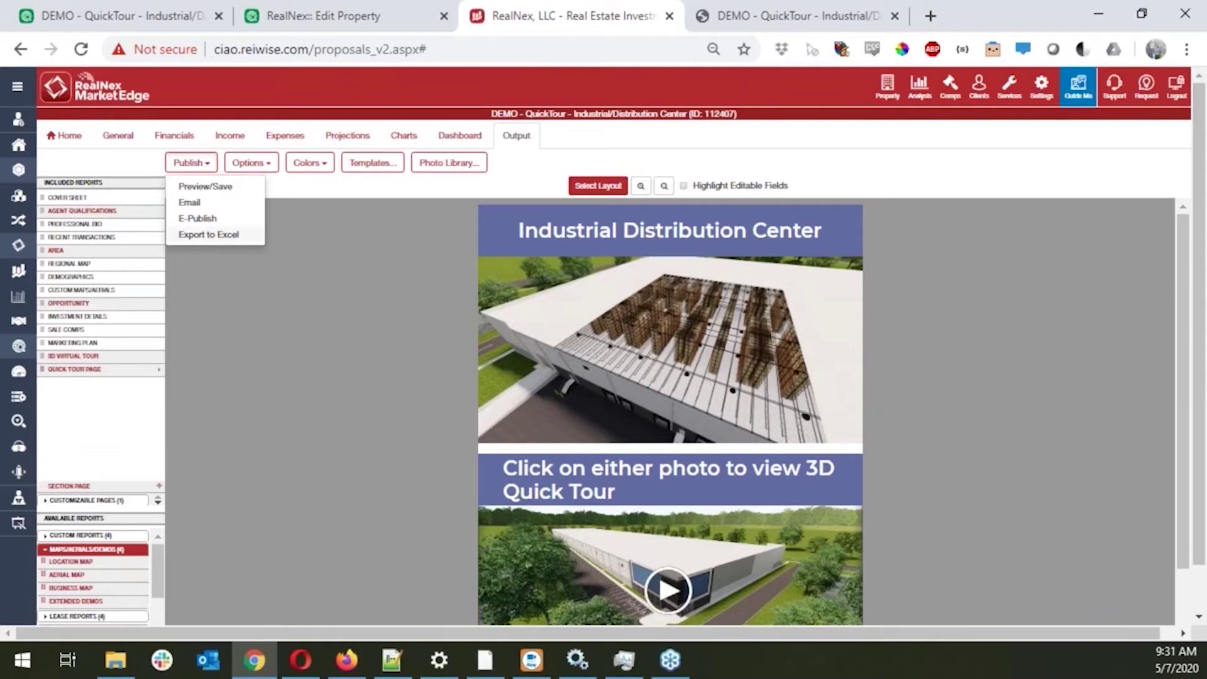
- Load the saved Test 1 template so its pages replace the report's current ones
{"action": "left_click", "coordinate": [82, 500]}
{"action": "left_click", "coordinate": [368, 179]}
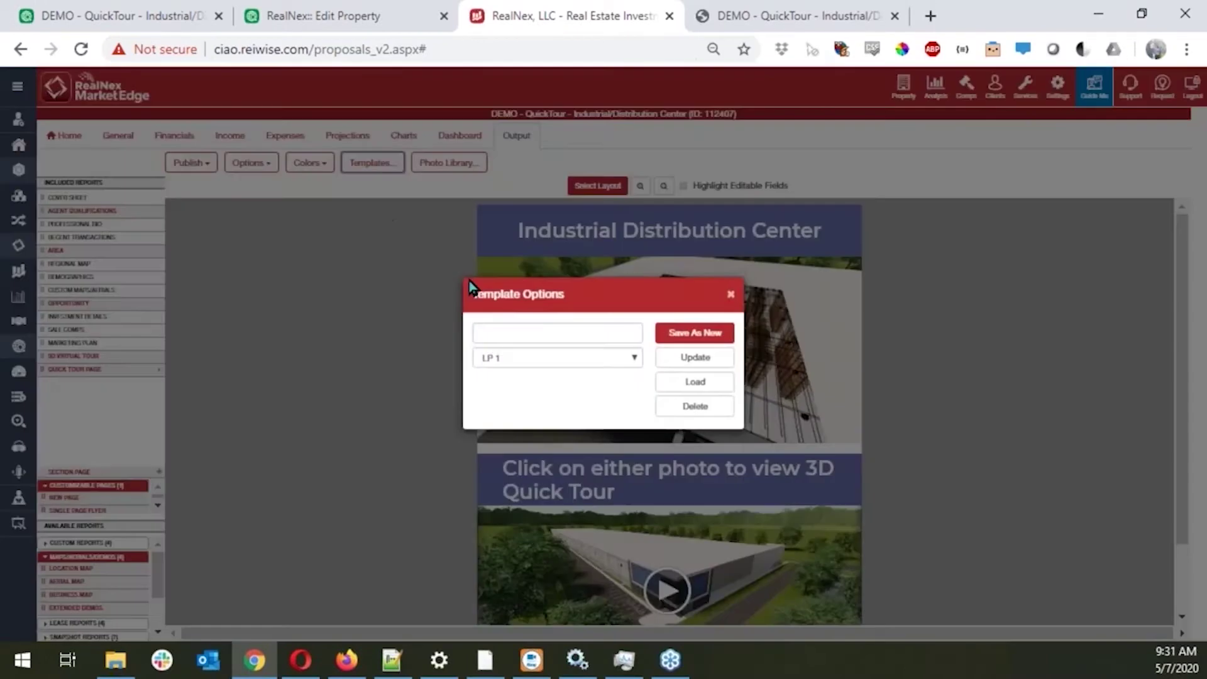
{"action": "left_click", "coordinate": [603, 360]}
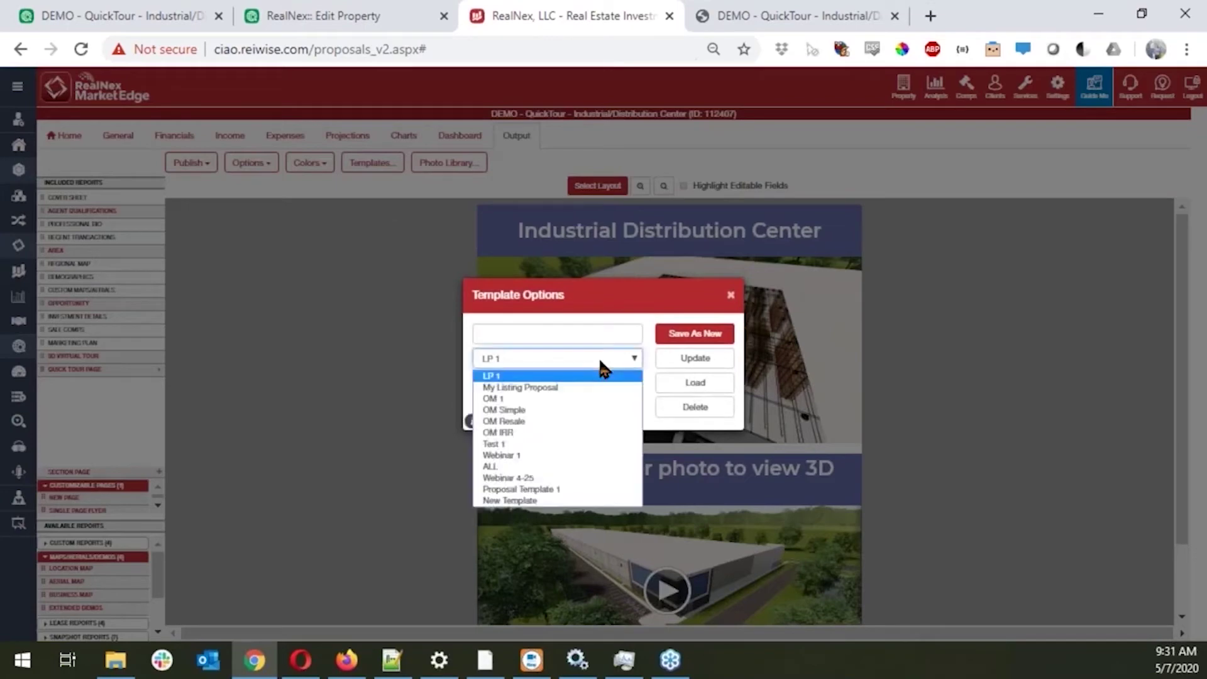
{"action": "left_click", "coordinate": [566, 444]}
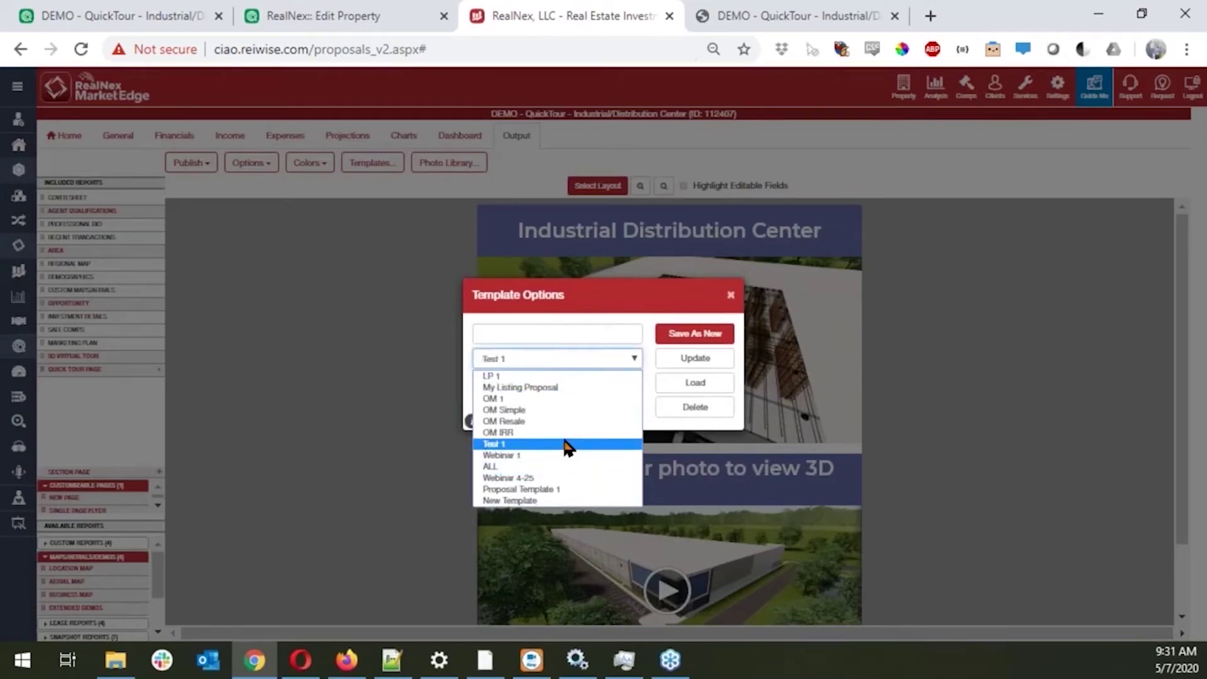
{"action": "left_click", "coordinate": [694, 383]}
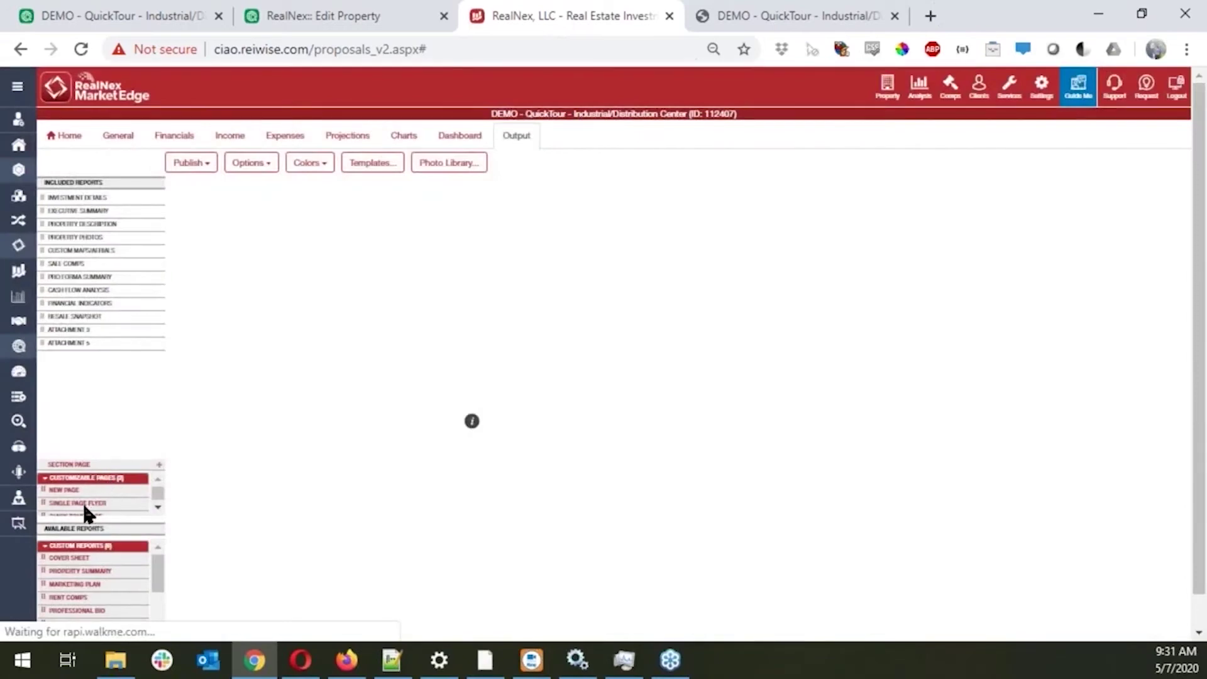
{"action": "left_click", "coordinate": [83, 500]}
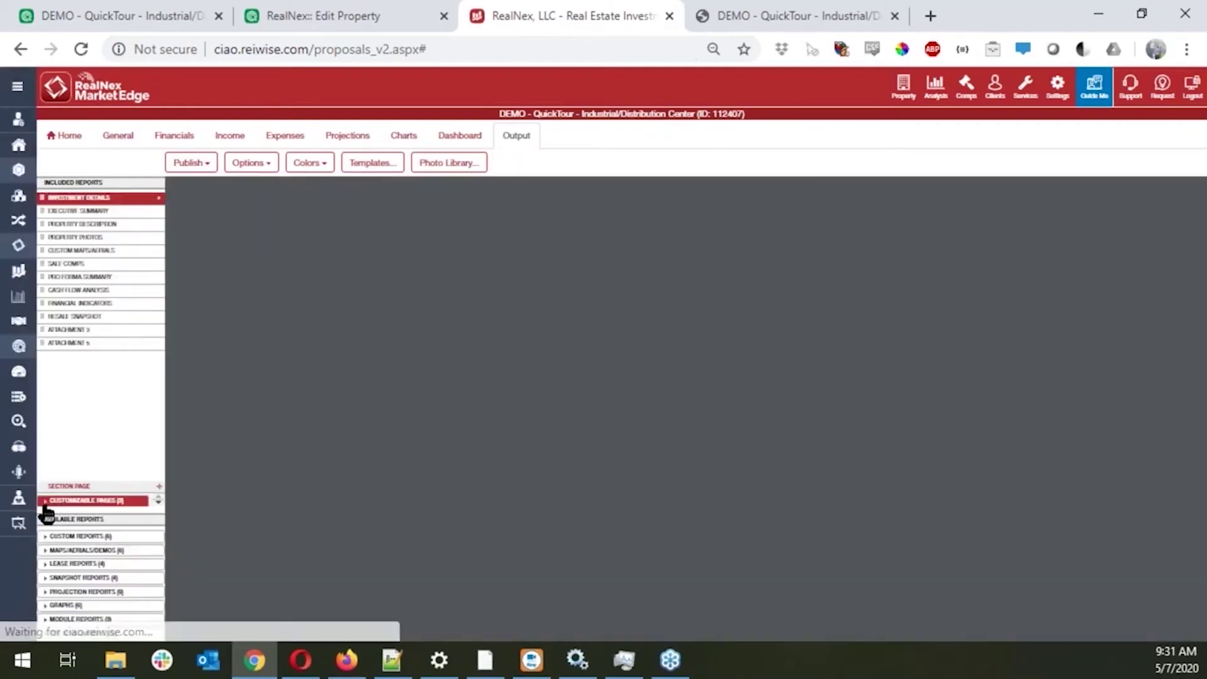
{"action": "left_click", "coordinate": [75, 501]}
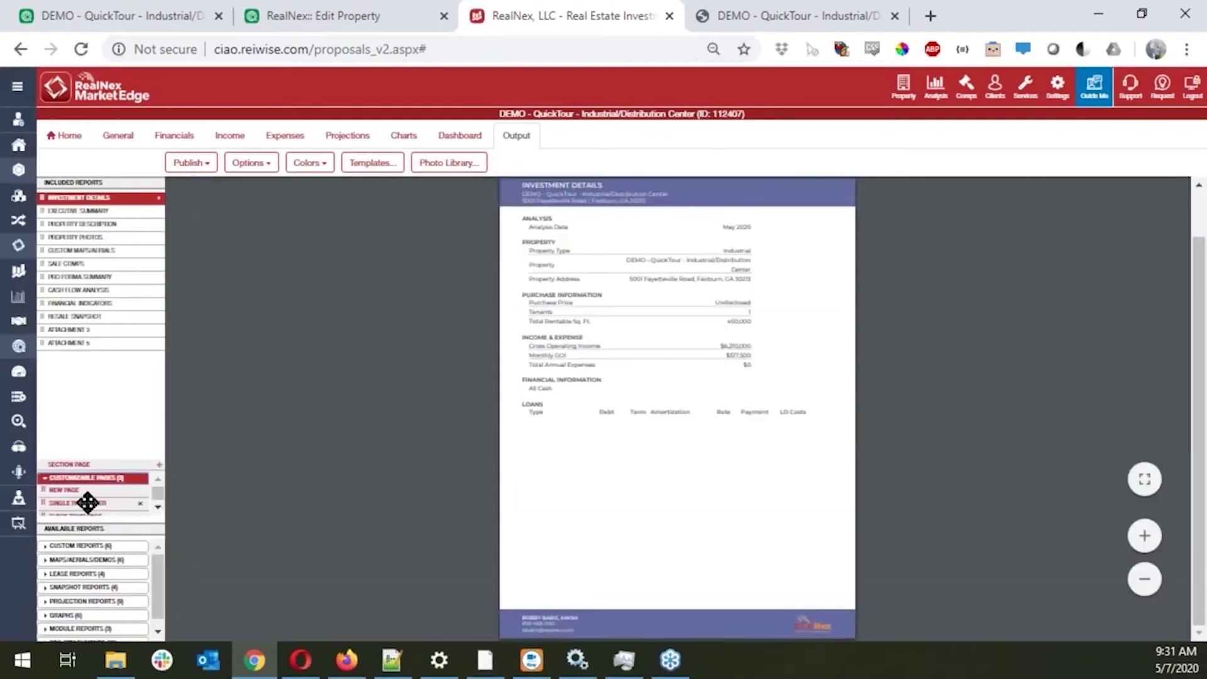
- Add the Single Page Flyer from Customizable Pages to the Included Reports
{"action": "left_click_drag", "start_coordinate": [87, 502], "coordinate": [97, 354]}
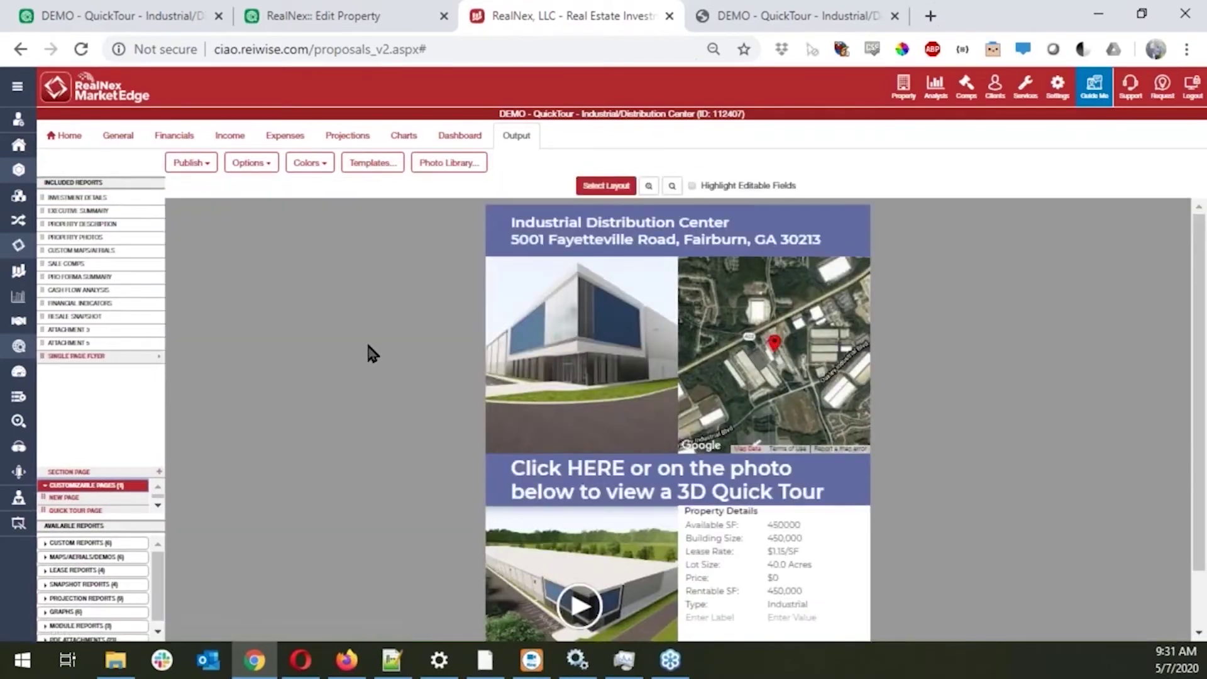
{"action": "scroll", "coordinate": [366, 339], "scroll_direction": "down", "scroll_amount": 1}
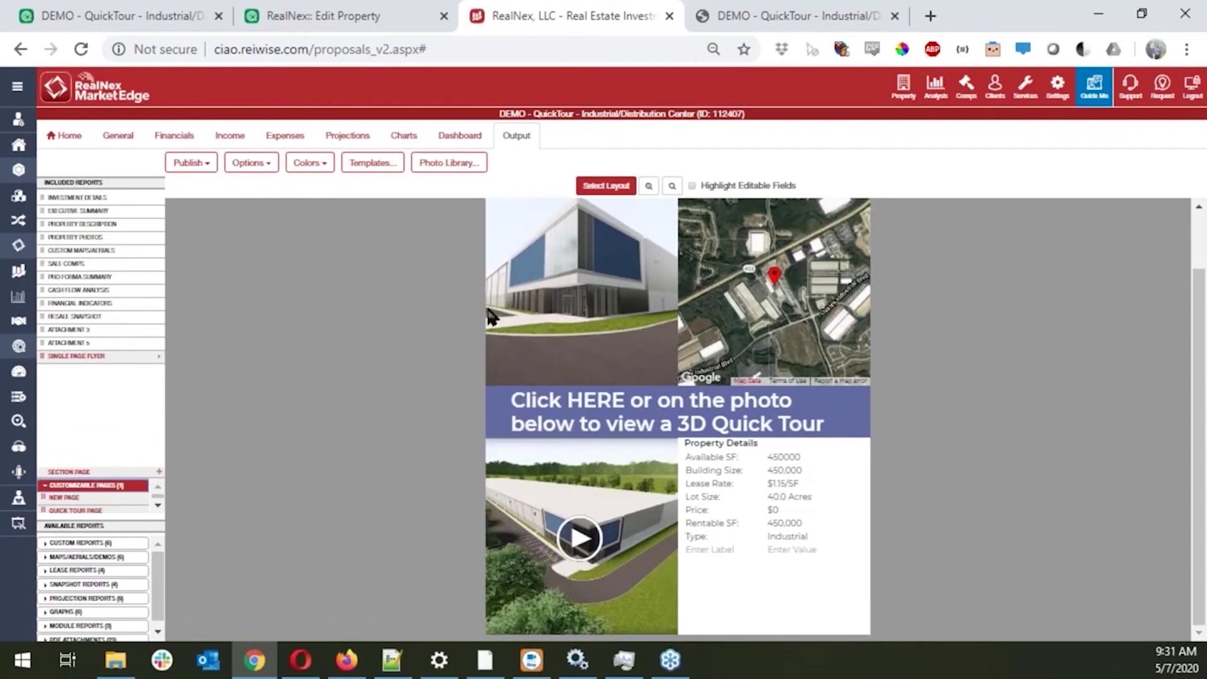
{"action": "scroll", "coordinate": [382, 323], "scroll_direction": "up", "scroll_amount": 1}
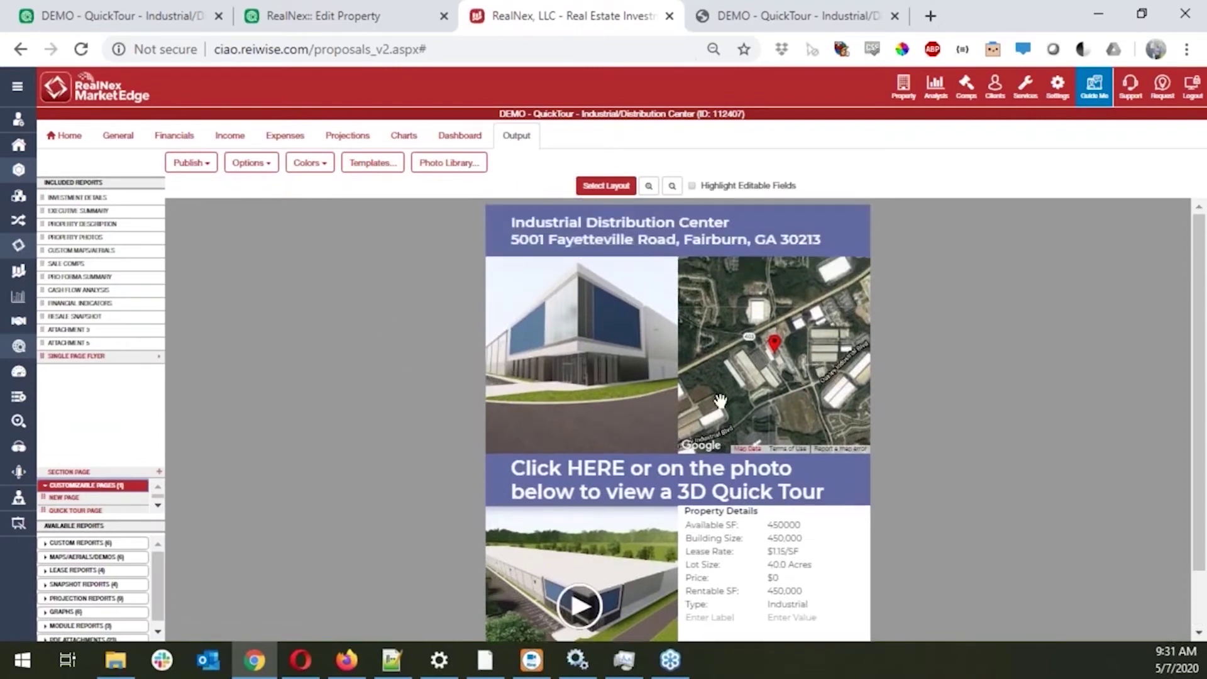
{"action": "mouse_move", "coordinate": [598, 551]}
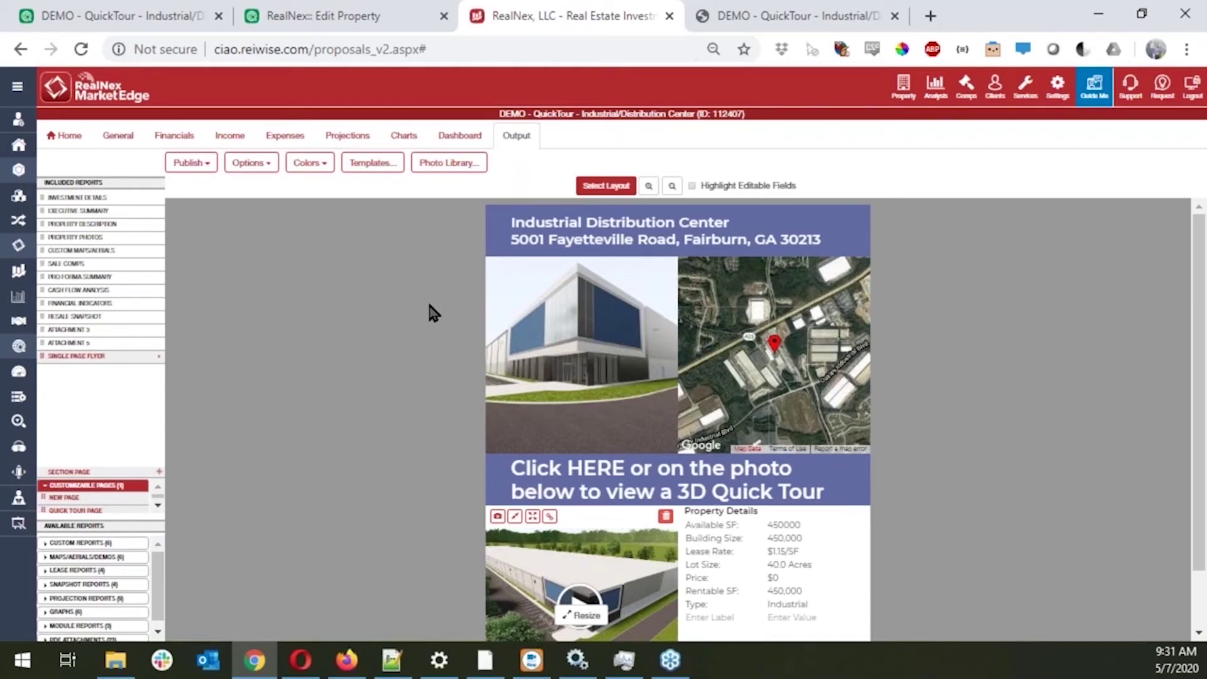
{"action": "scroll", "coordinate": [430, 311], "scroll_direction": "down", "scroll_amount": 1}
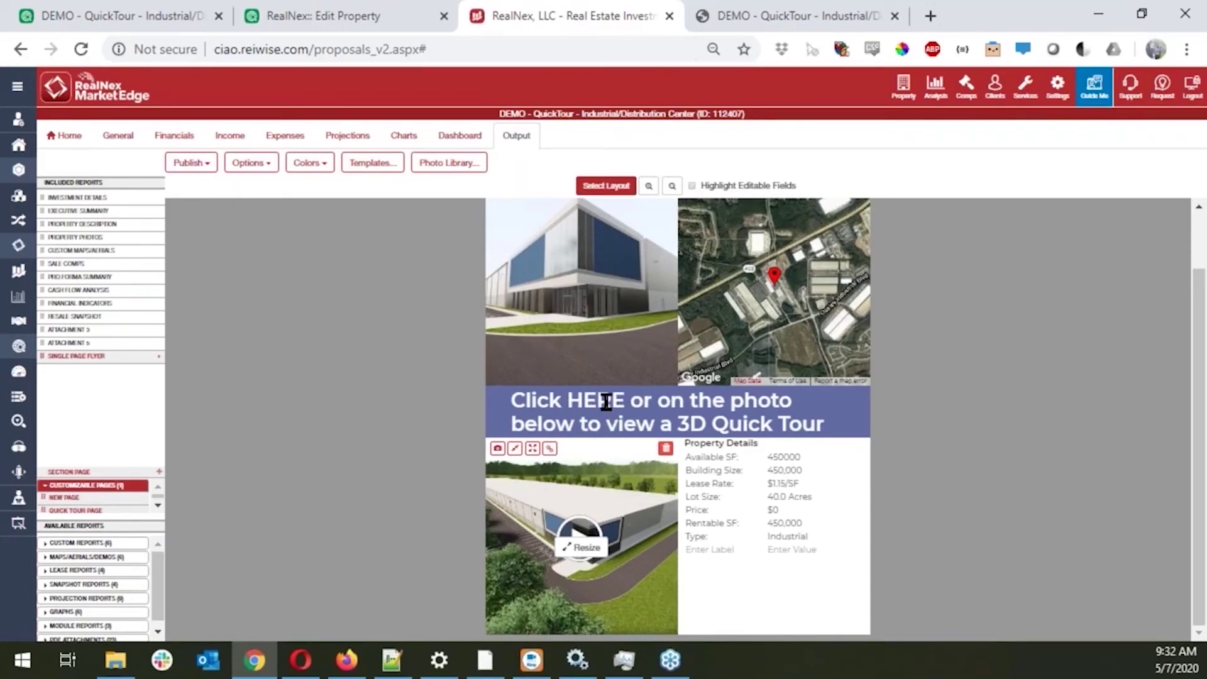
- Remove Investment Details, Executive Summary, Property Description and the remaining other pages from the report
{"action": "left_click", "coordinate": [156, 198]}
{"action": "left_click", "coordinate": [156, 198]}
{"action": "left_click", "coordinate": [156, 197]}
{"action": "left_click", "coordinate": [156, 198]}
{"action": "left_click", "coordinate": [156, 197]}
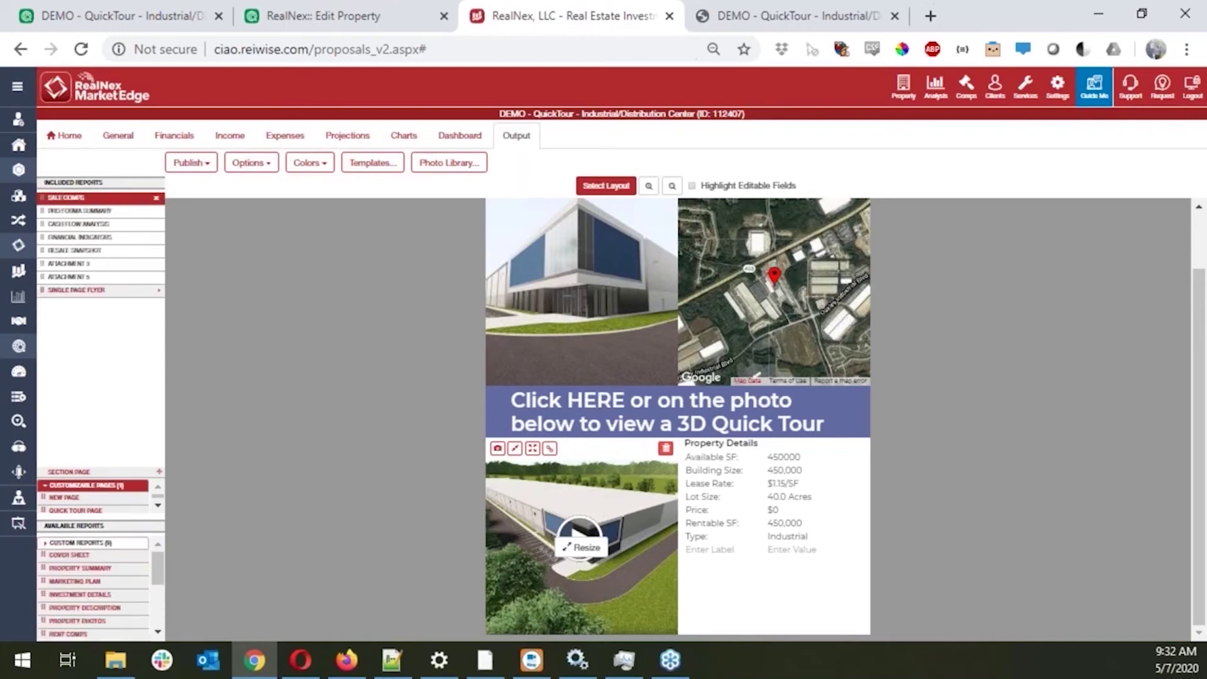
{"action": "left_click", "coordinate": [156, 198]}
{"action": "left_click", "coordinate": [156, 198]}
{"action": "left_click", "coordinate": [155, 198]}
{"action": "left_click", "coordinate": [156, 198]}
{"action": "left_click", "coordinate": [156, 198]}
{"action": "left_click", "coordinate": [156, 198]}
{"action": "left_click", "coordinate": [156, 198]}
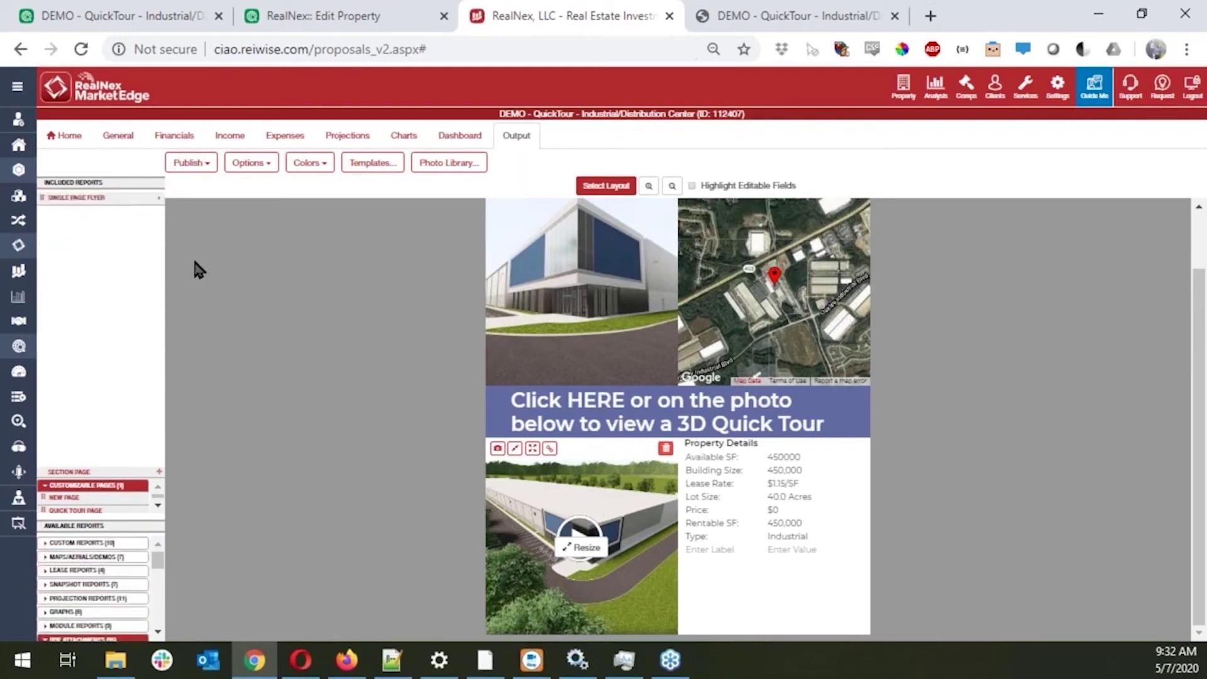
- Publish via Preview/Save and view the one-page Proposal-112407.pdf flyer in Chrome
{"action": "left_click", "coordinate": [191, 163]}
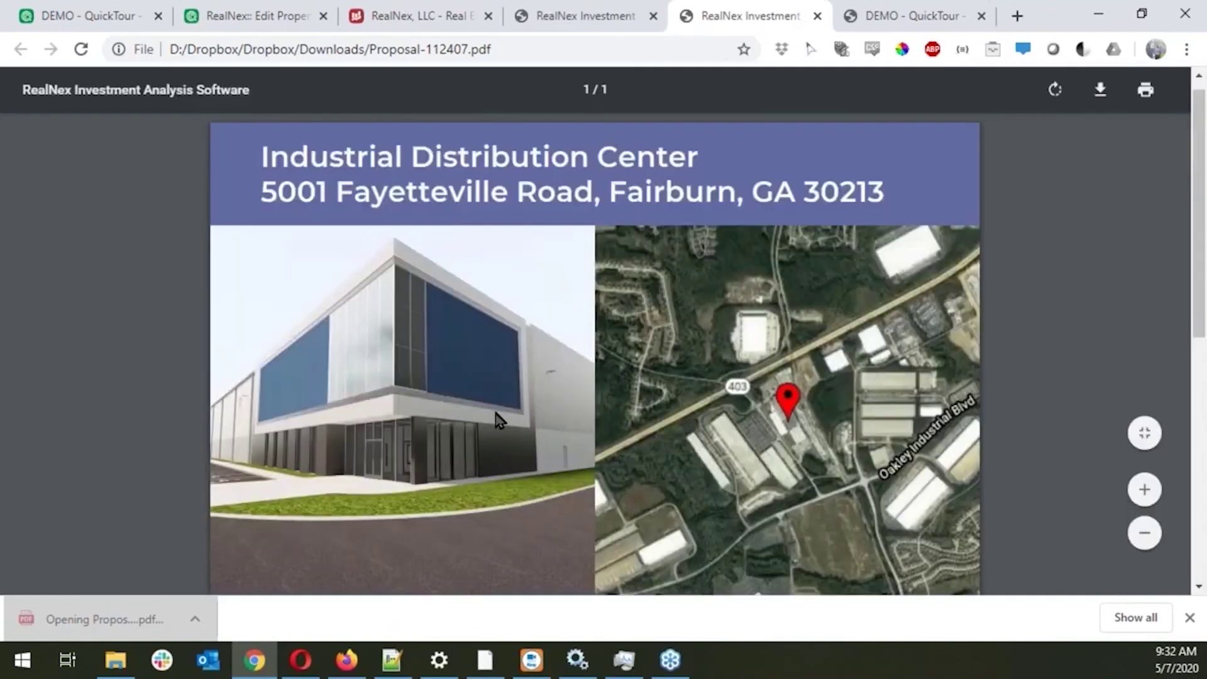
{"action": "scroll", "coordinate": [496, 418], "scroll_direction": "down", "scroll_amount": 5}
{"action": "scroll", "coordinate": [497, 418], "scroll_direction": "down", "scroll_amount": 4, "text": "ctrl"}
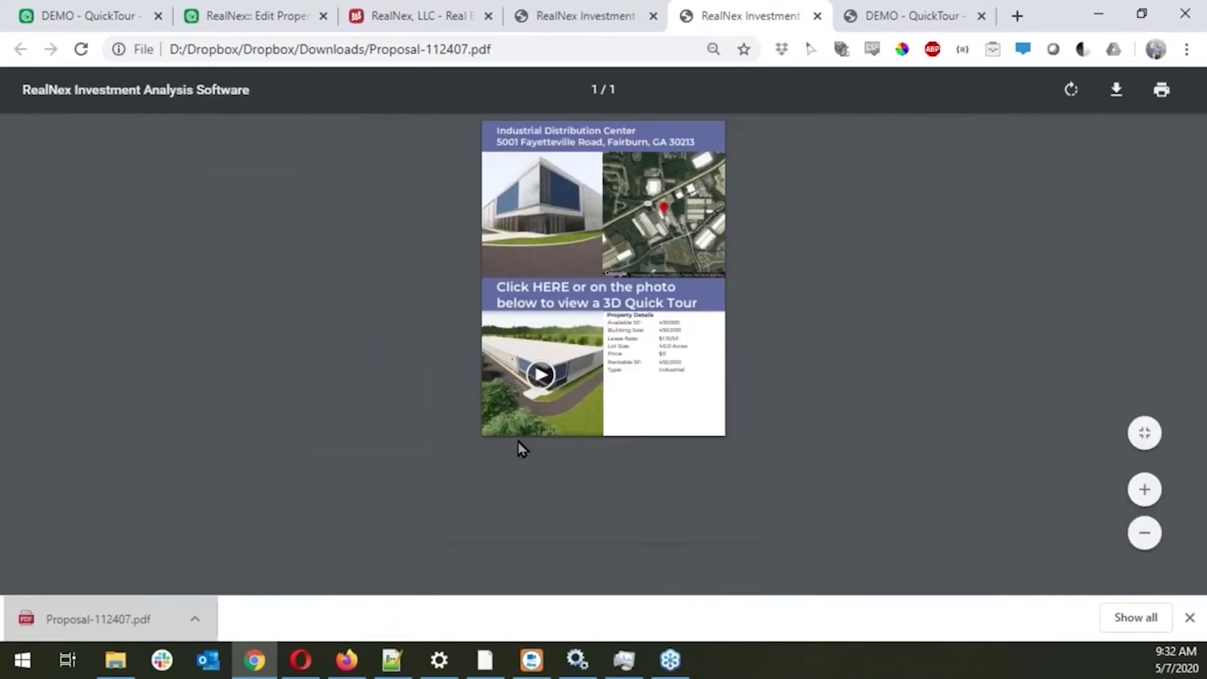